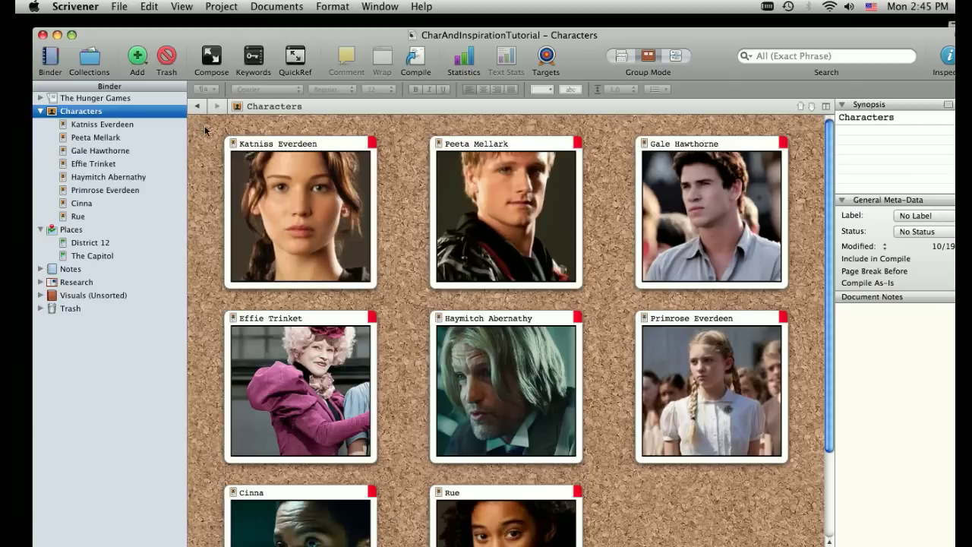
Start a new project from a template, then dismiss the templates without creating one
left_click(114, 6)
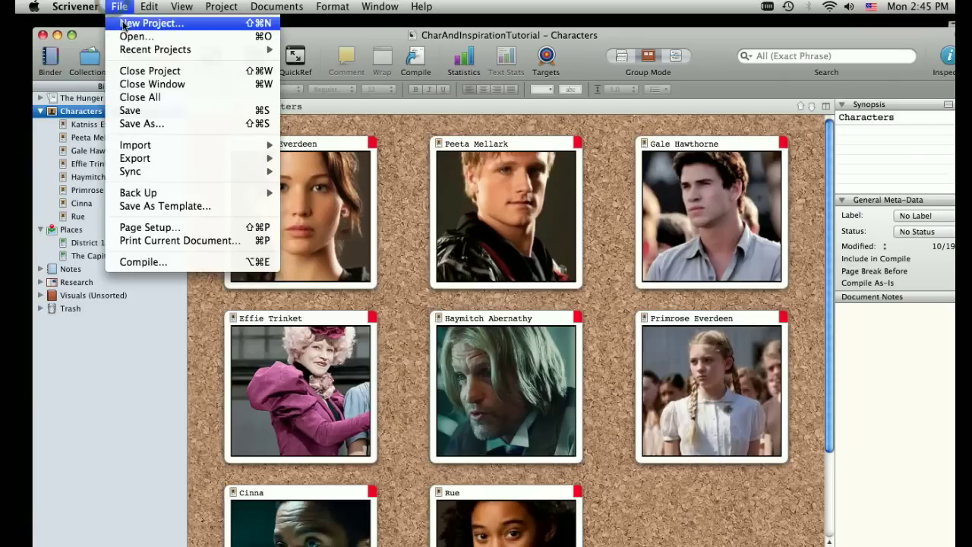
left_click(122, 24)
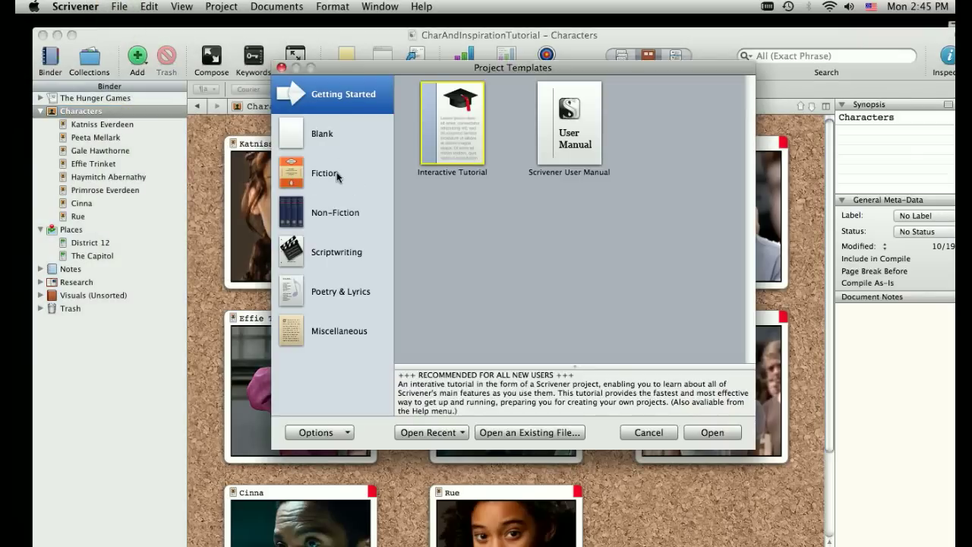
left_click(281, 68)
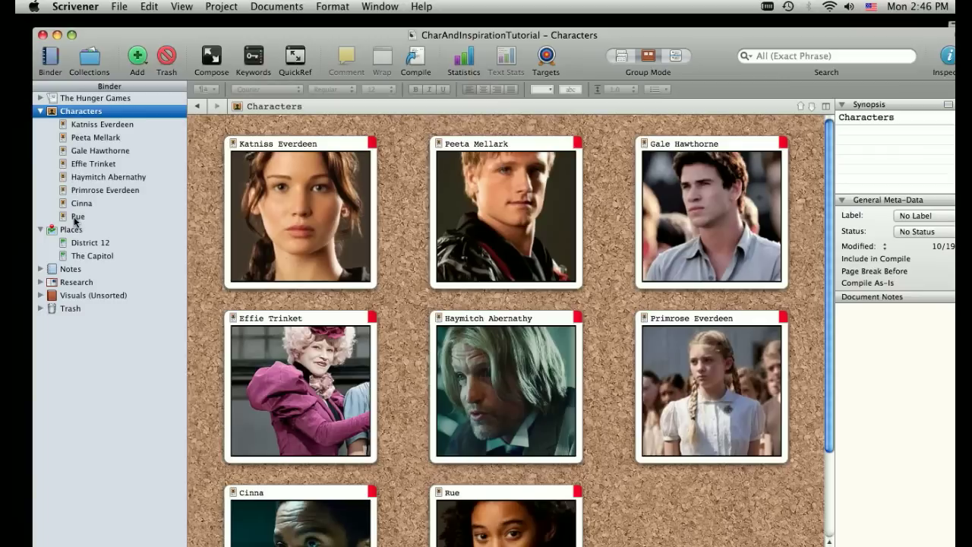
Open and read through Katniss Everdeen's character worksheet
left_click(123, 126)
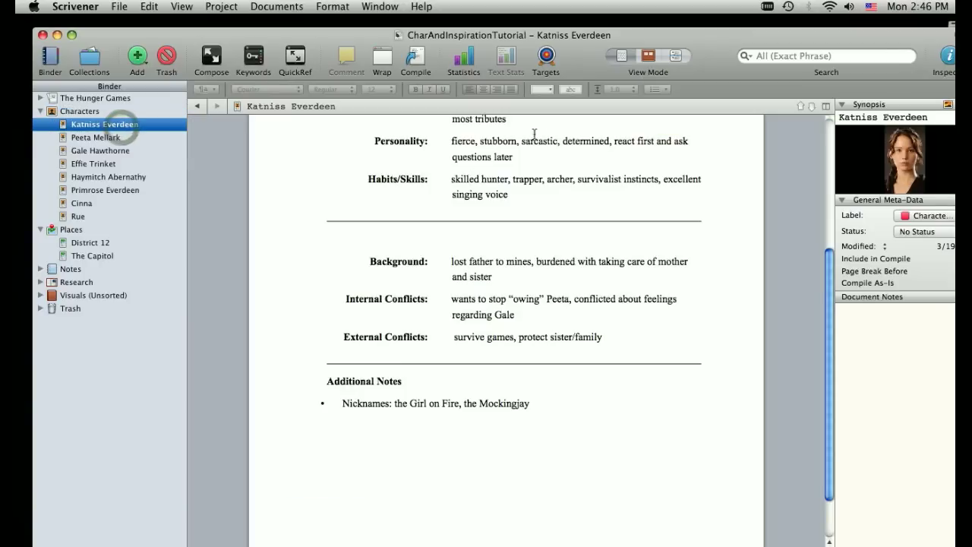
left_click_drag(797, 311, 797, 178)
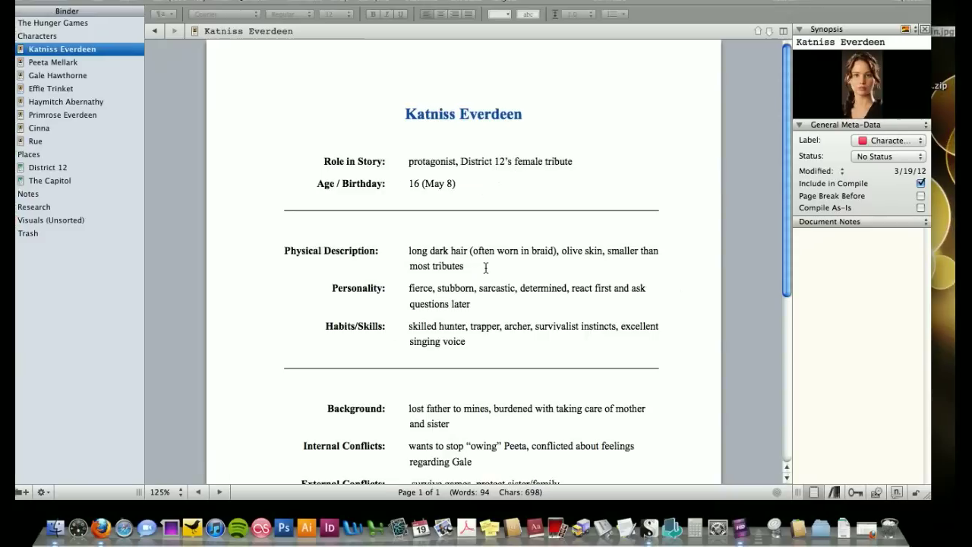
scroll(475, 319, "down", 5)
scroll(467, 295, "down", 3)
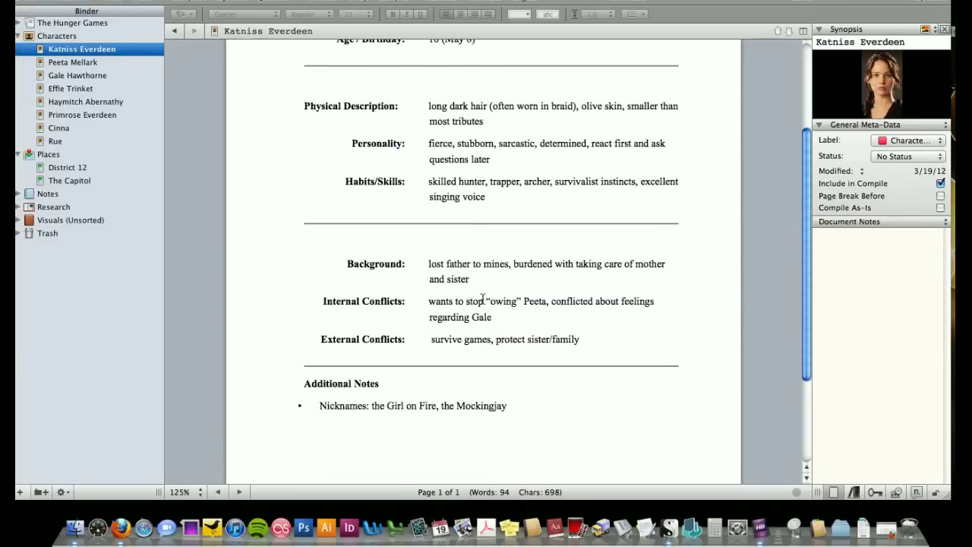
left_click_drag(513, 413, 288, 386)
scroll(551, 413, "up", 5)
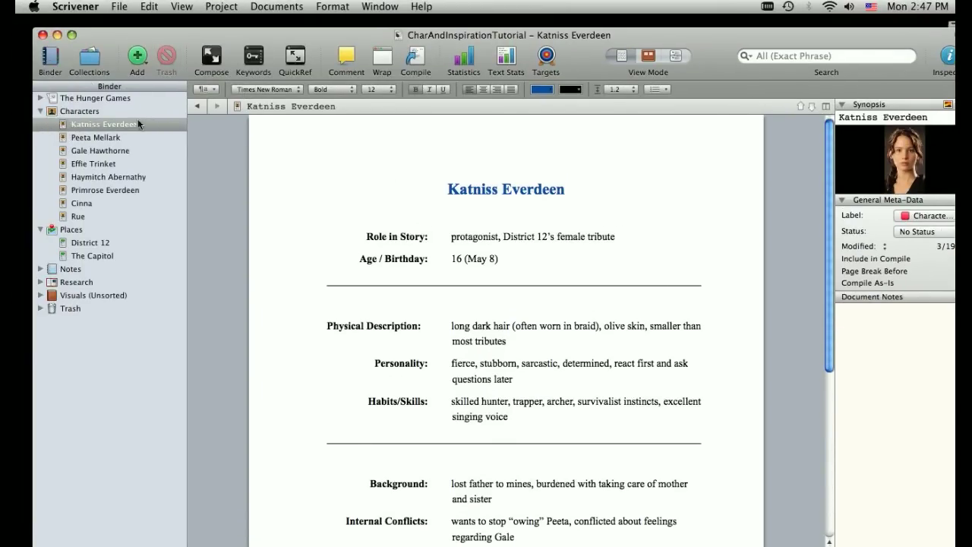
Return to the Characters corkboard, view the Places corkboard of locations, then go back to Characters
left_click(27, 111)
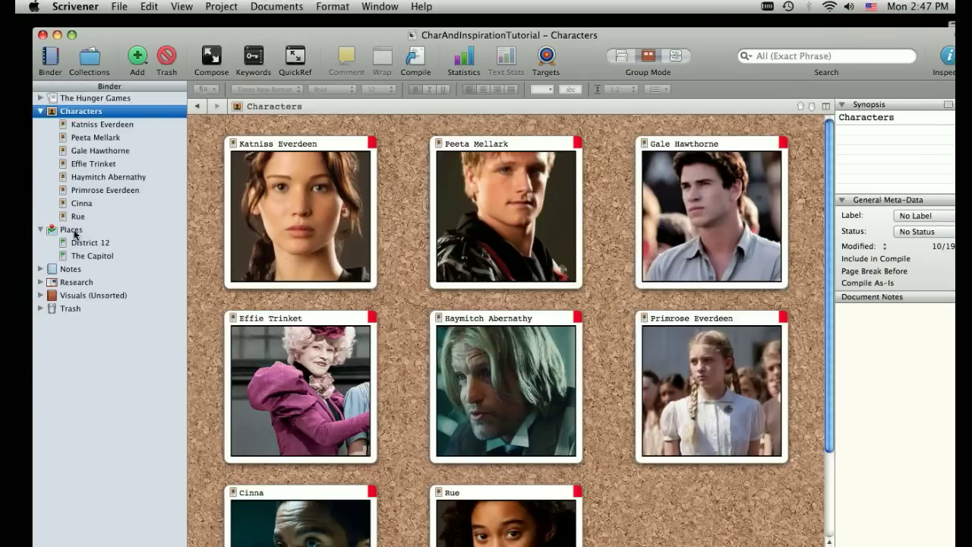
left_click(20, 220)
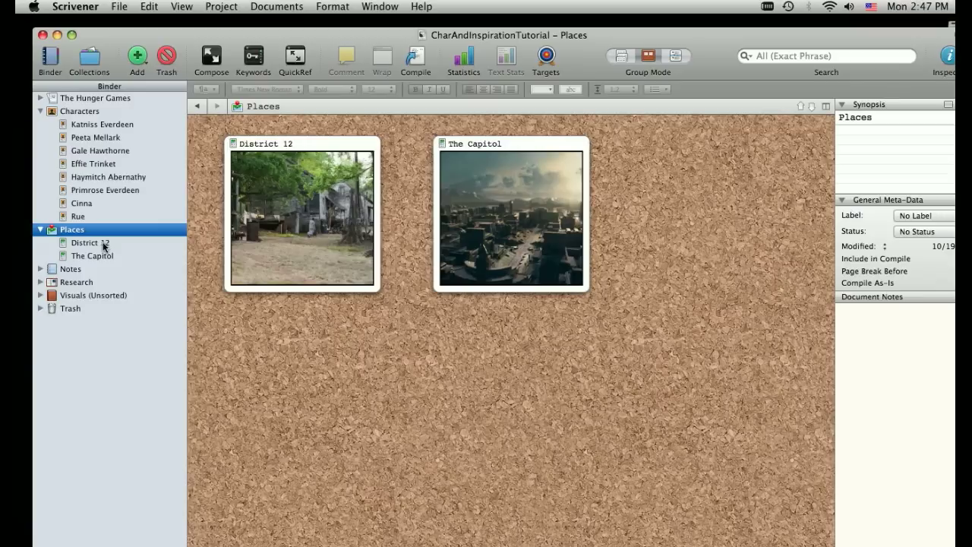
left_click(82, 112)
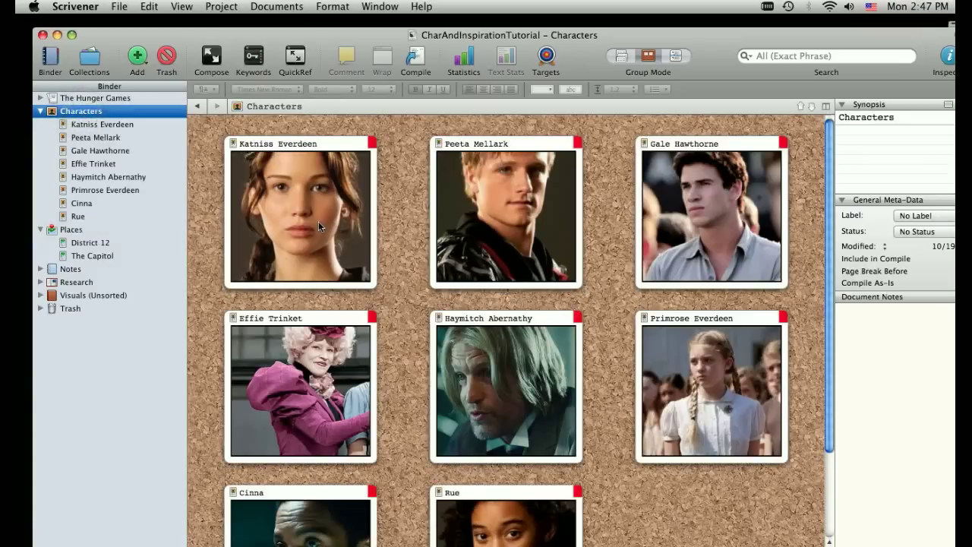
Expand The Hunger Games in the binder to show Title Page and Parts 1–3
mouse_move(318, 221)
mouse_move(320, 192)
left_click(41, 98)
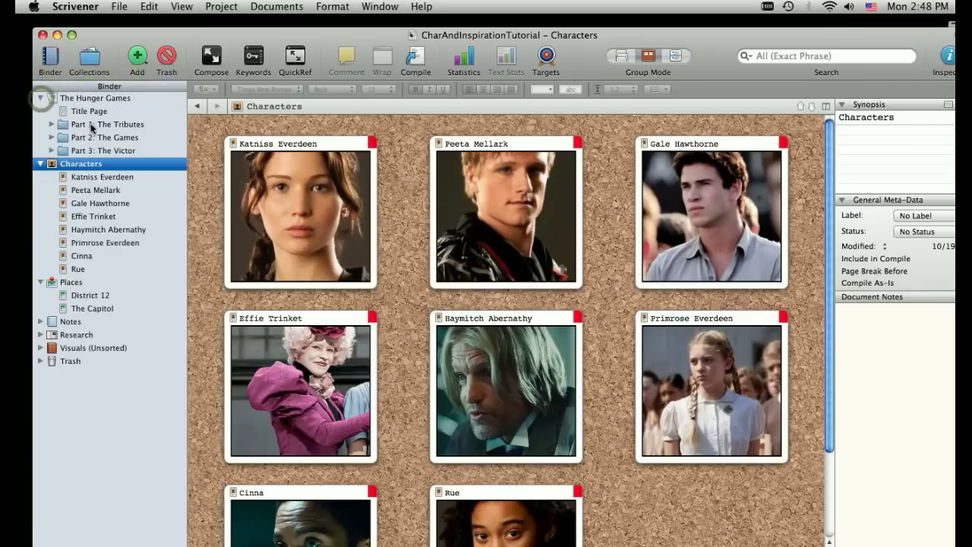
Expand Part 1: The Tributes, then rename the Visuals collection to 'Visuals/Inspiration'
left_click(52, 124)
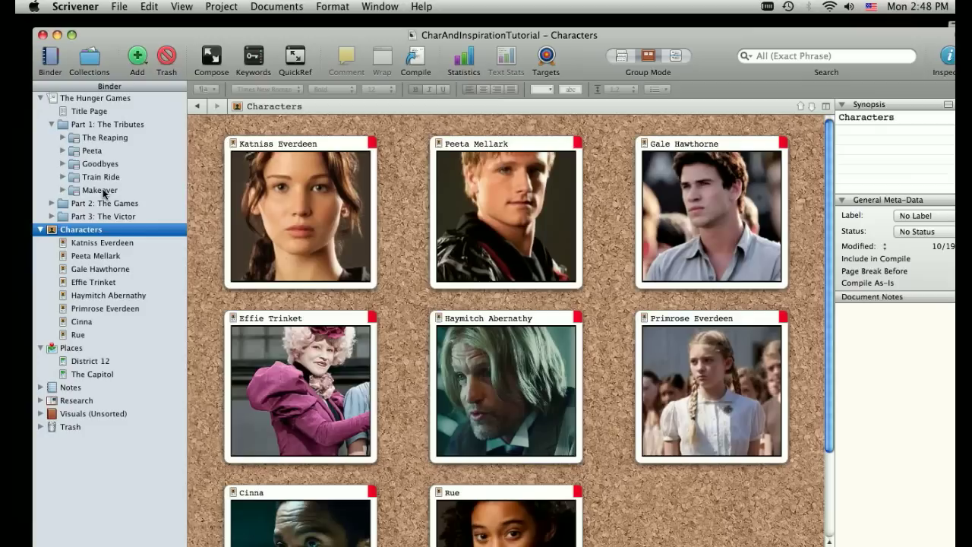
left_click(90, 61)
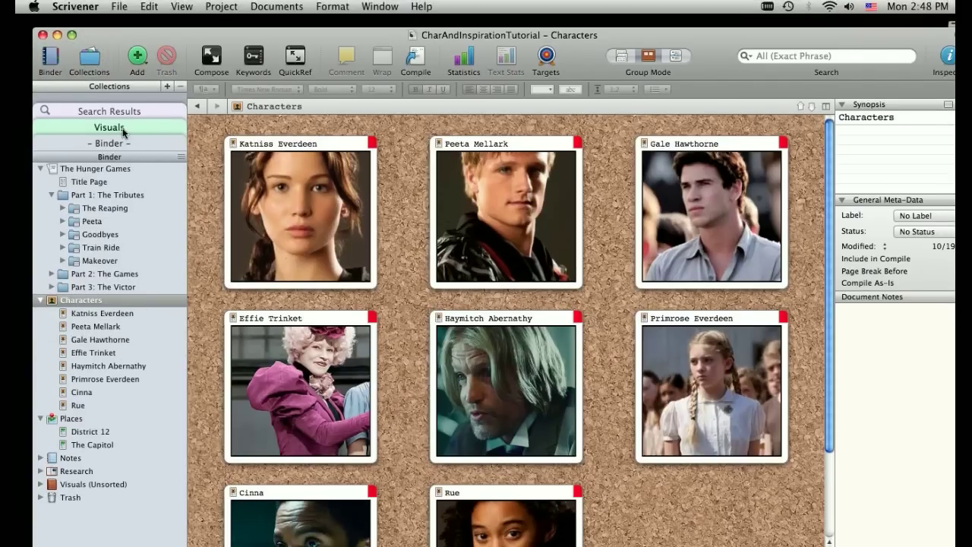
double_click(124, 130)
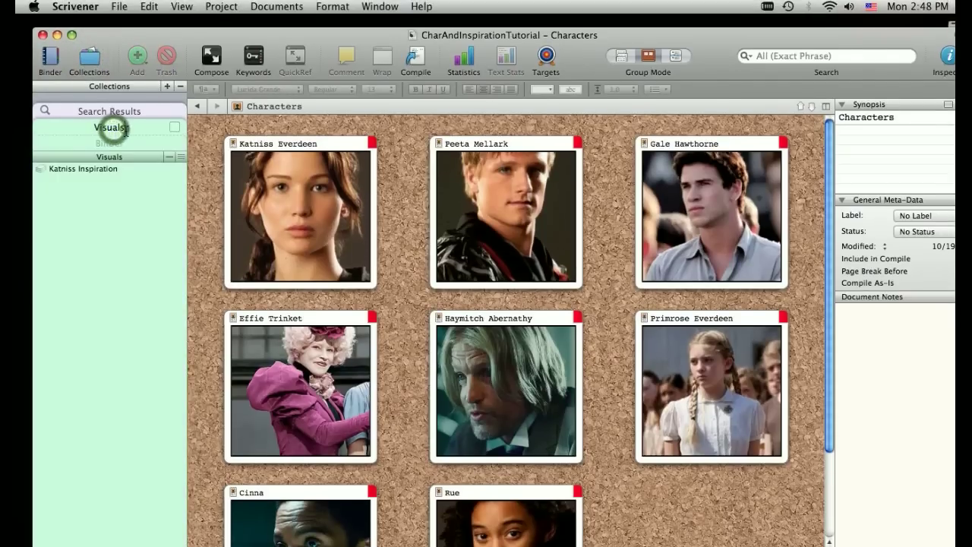
type("/Inspiration")
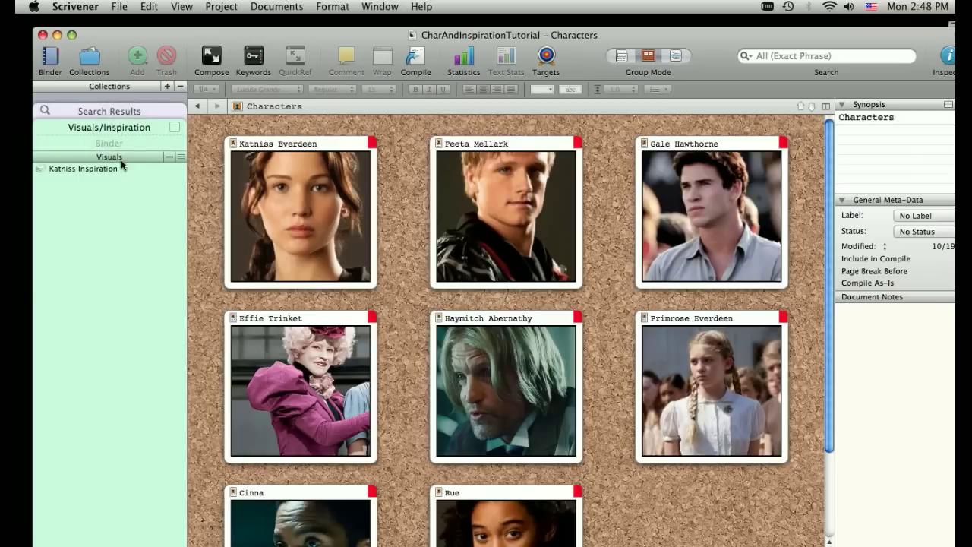
Show Katniss Inspiration as a freeform corkboard and nudge the Three Finger Salute and Happy Hunger Games cards
left_click(68, 169)
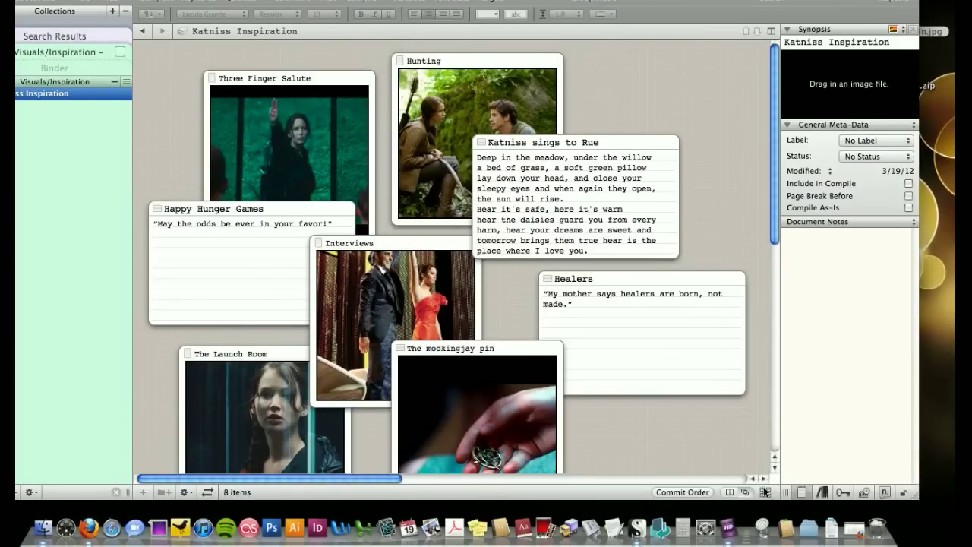
left_click(729, 492)
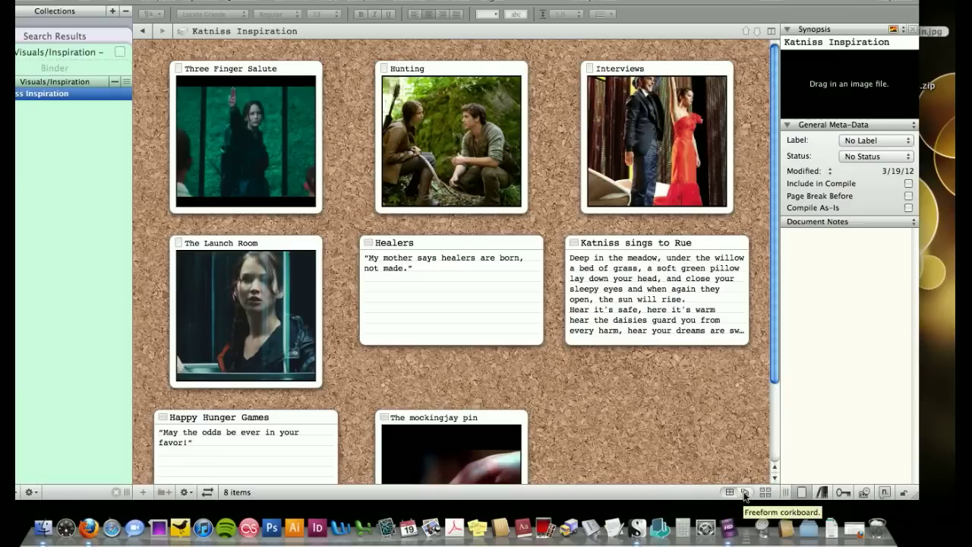
left_click(744, 492)
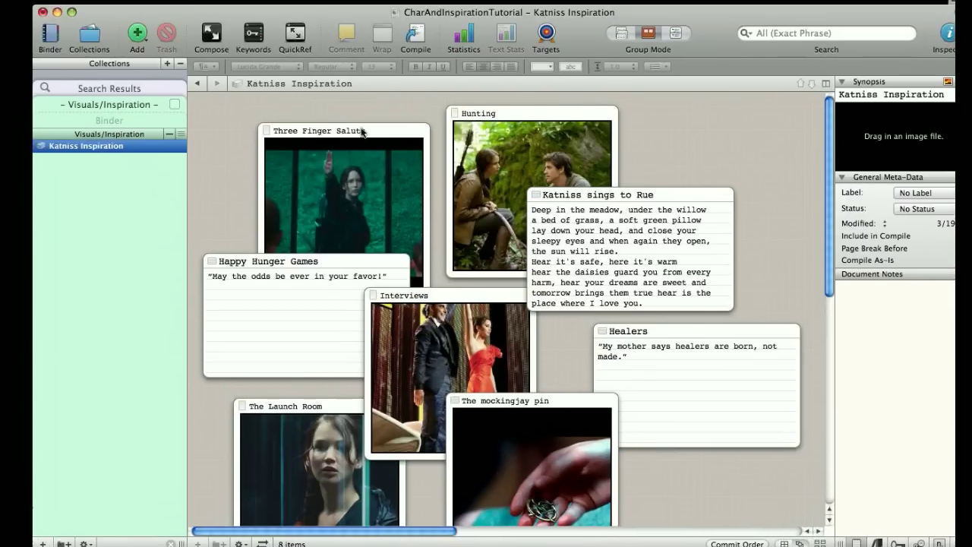
left_click_drag(309, 76, 304, 79)
left_click_drag(350, 137, 350, 138)
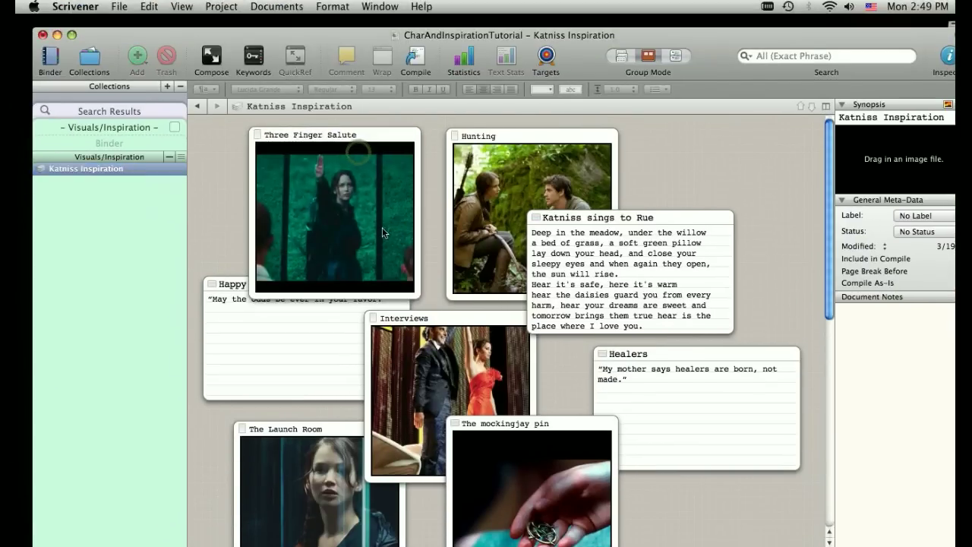
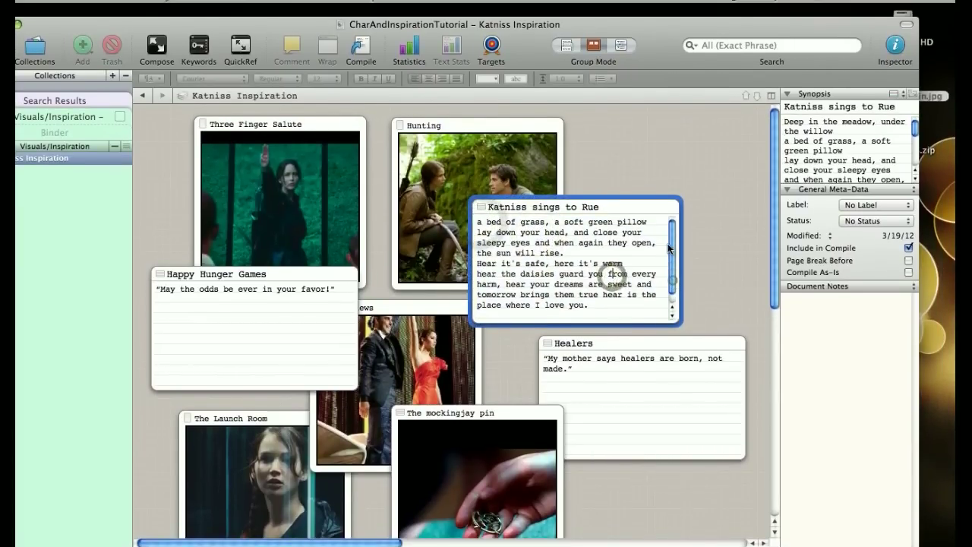
Move The mockingjay pin card up and right, bringing the Interviews and mockingjay pin cards forward
scroll(673, 274, "up", 1)
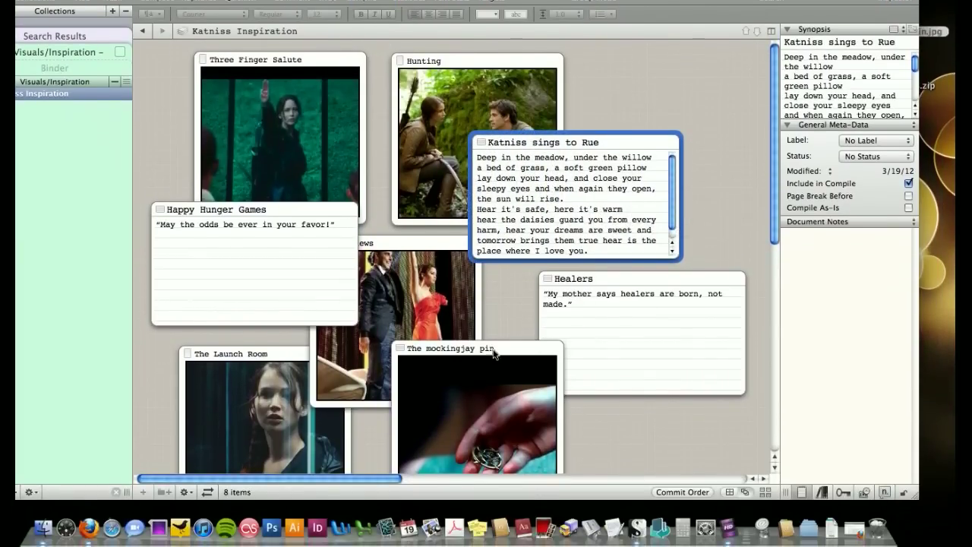
left_click_drag(490, 415, 499, 389)
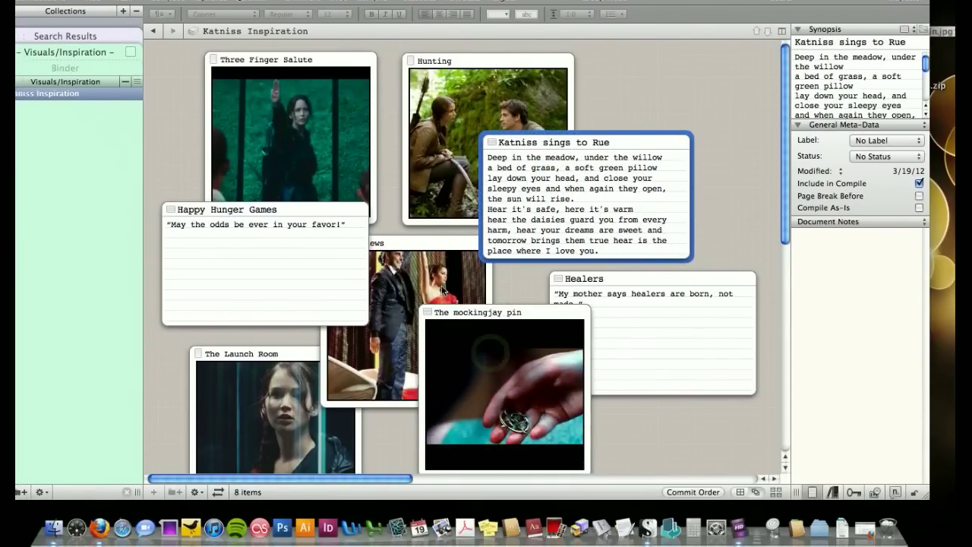
left_click(446, 298)
left_click(273, 386)
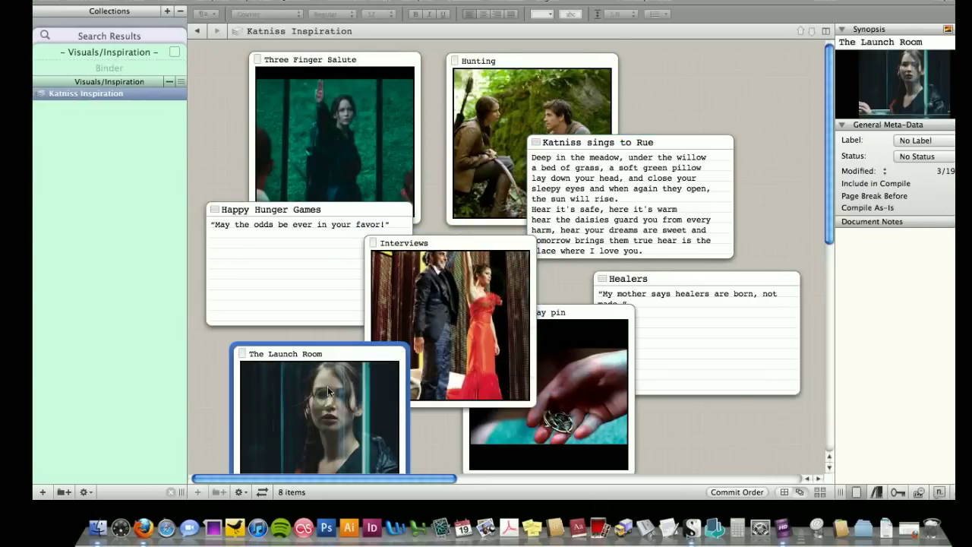
scroll(328, 386, "down", 3)
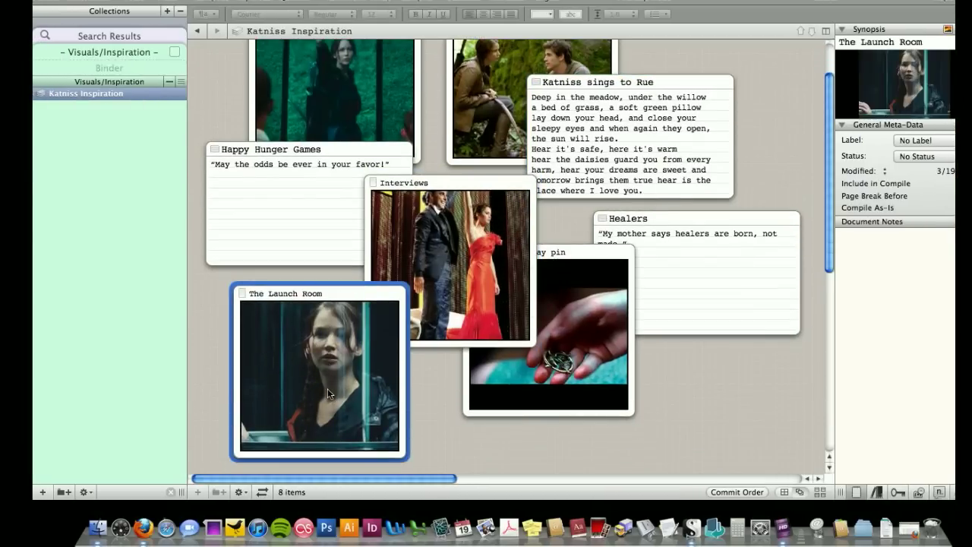
scroll(329, 384, "up", 2)
left_click(574, 397)
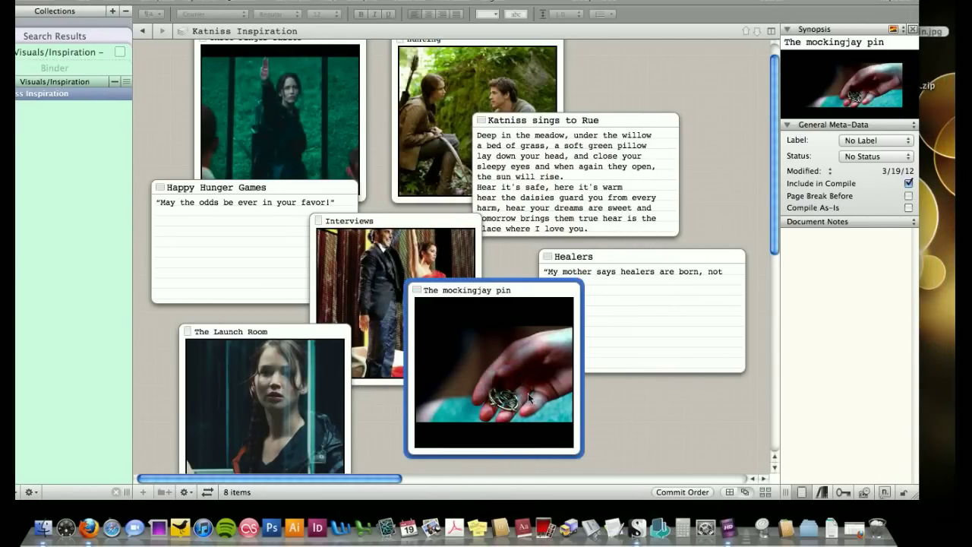
Nudge the Three Finger Salute card down, then bring Happy Hunger Games, Interviews and mockingjay pin forward
scroll(528, 393, "up", 1)
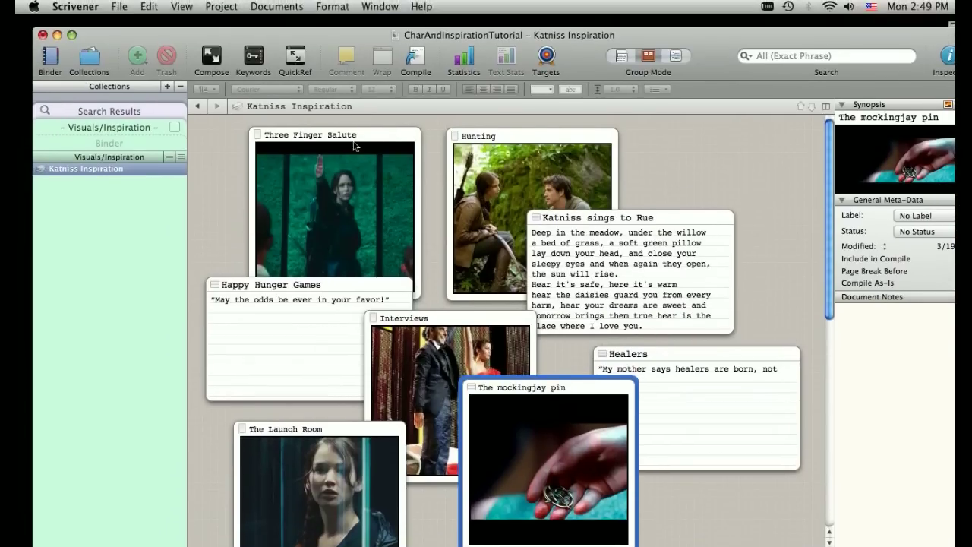
left_click_drag(297, 64, 306, 86)
left_click(312, 342)
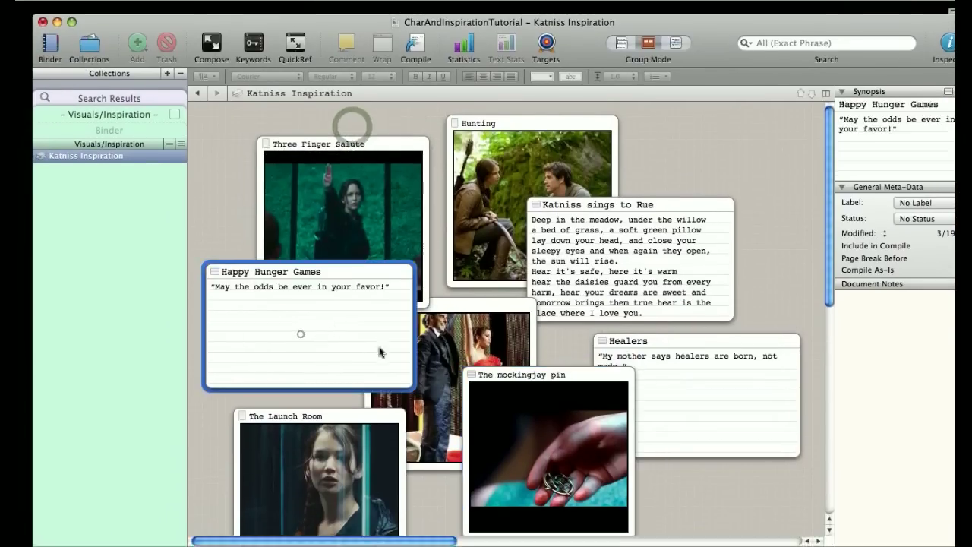
left_click(456, 368)
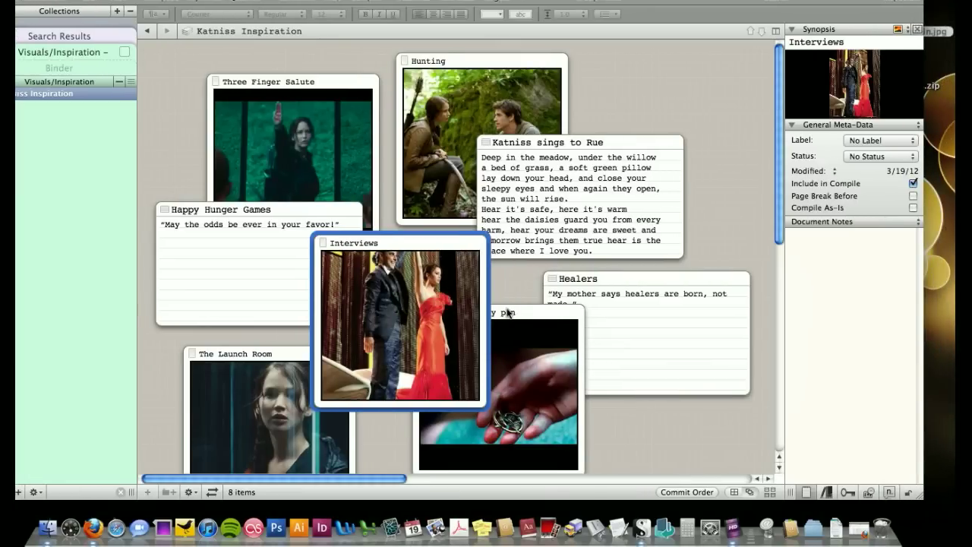
left_click(556, 311)
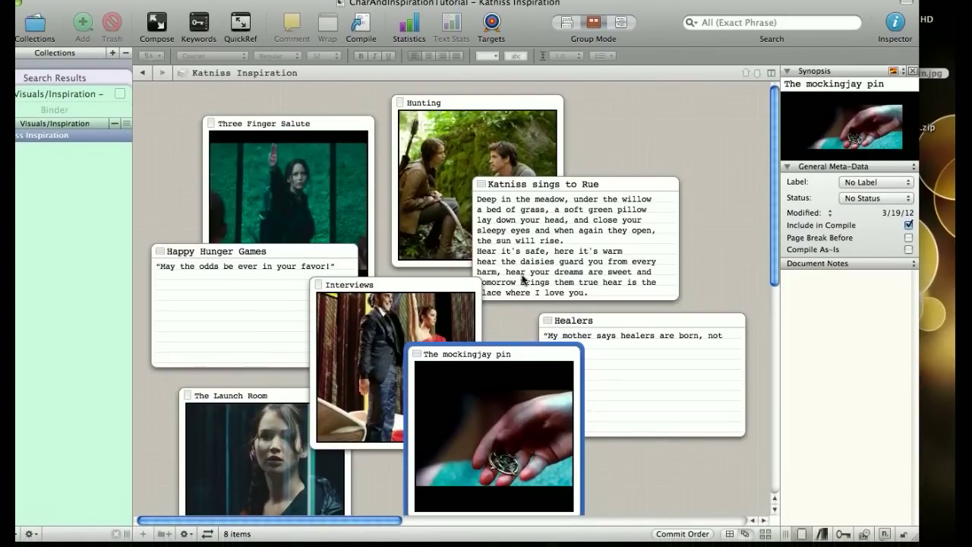
left_click(523, 279)
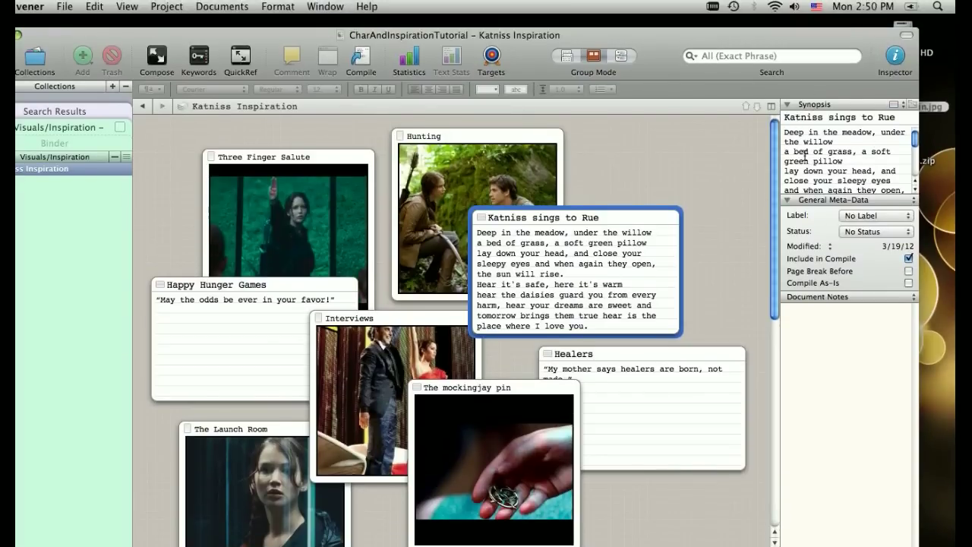
left_click(896, 106)
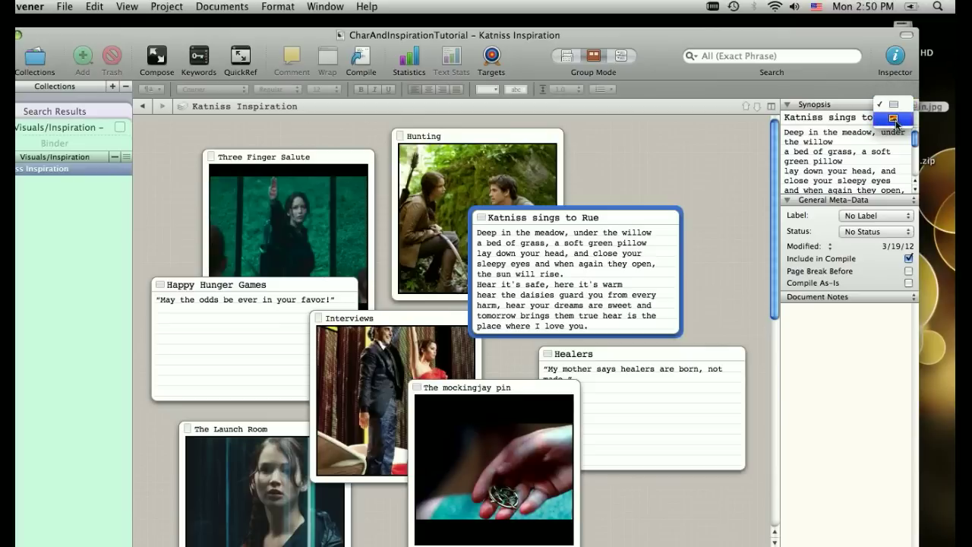
left_click(847, 140)
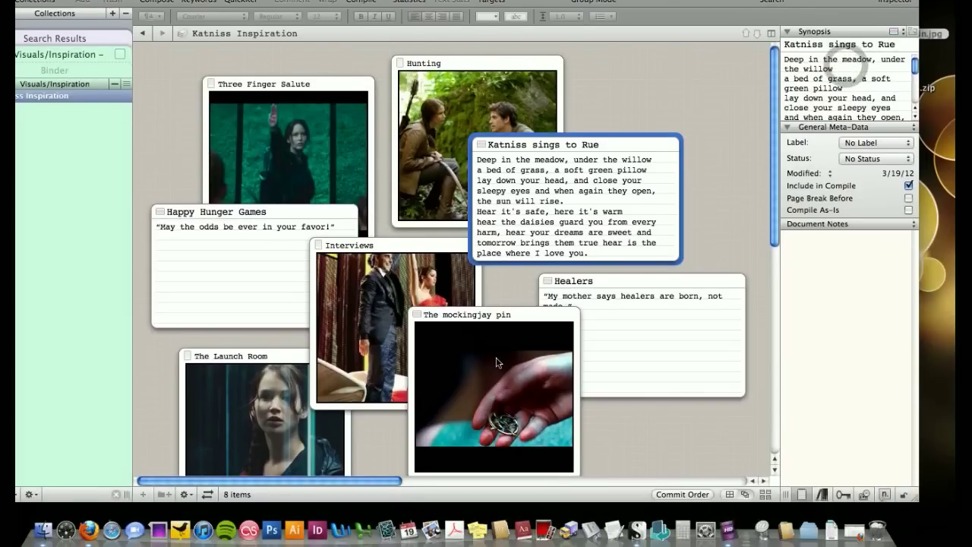
left_click(524, 436)
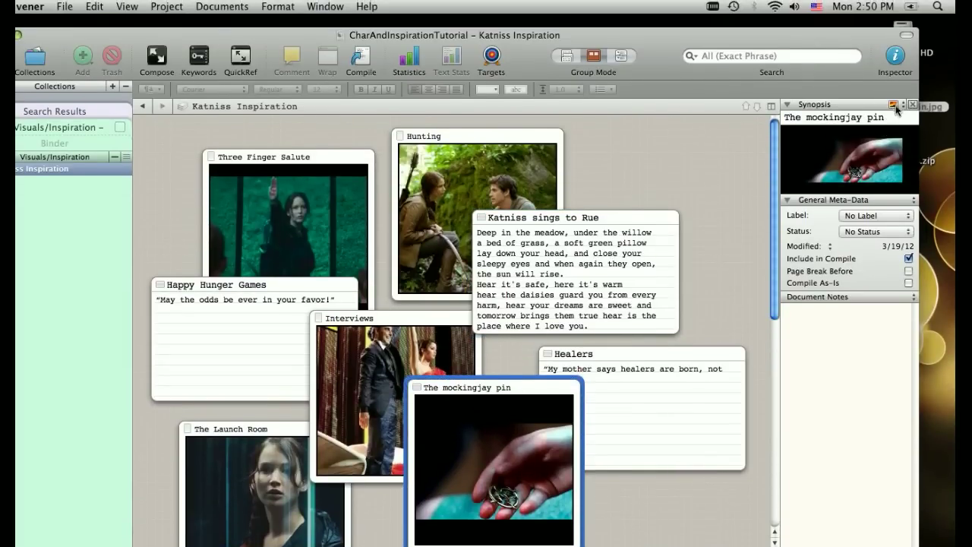
left_click(893, 29)
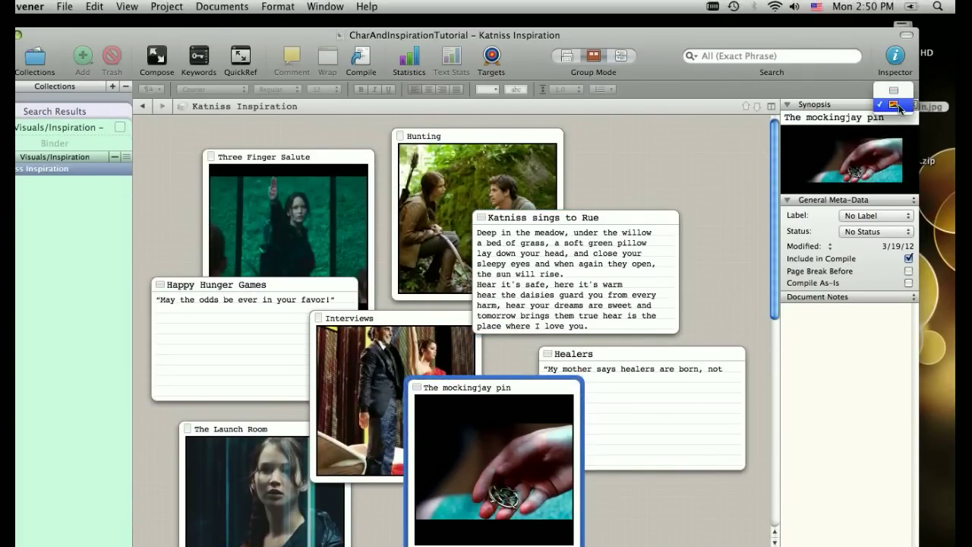
left_click(894, 91)
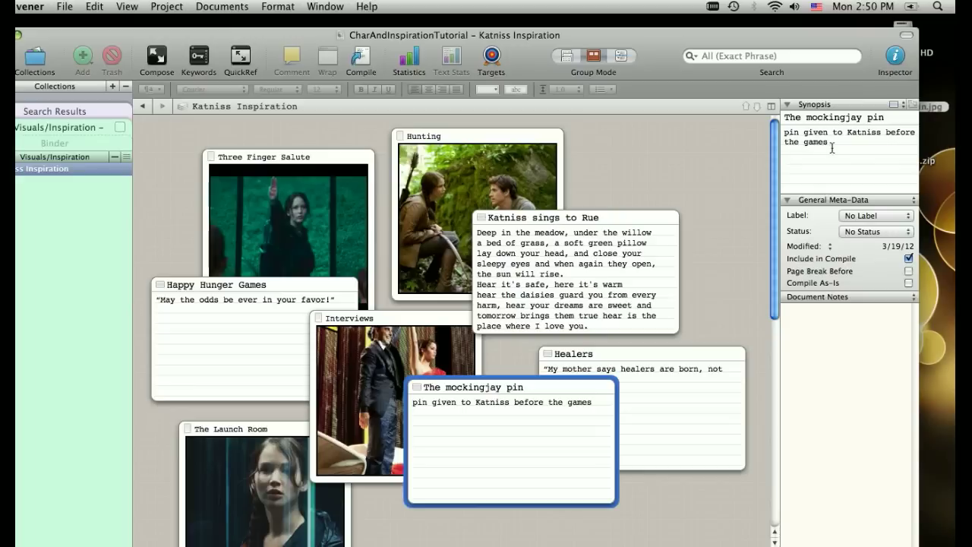
left_click(894, 104)
left_click(891, 114)
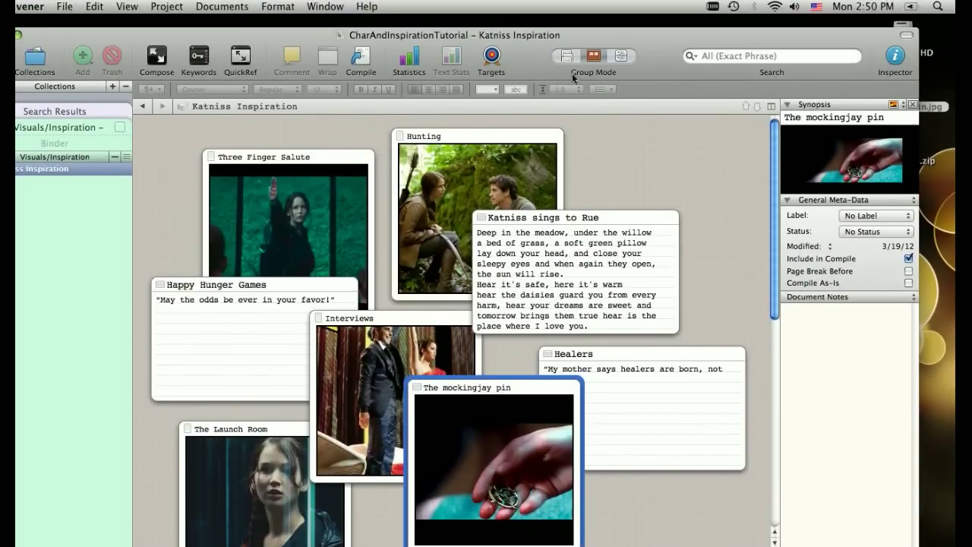
left_click(566, 56)
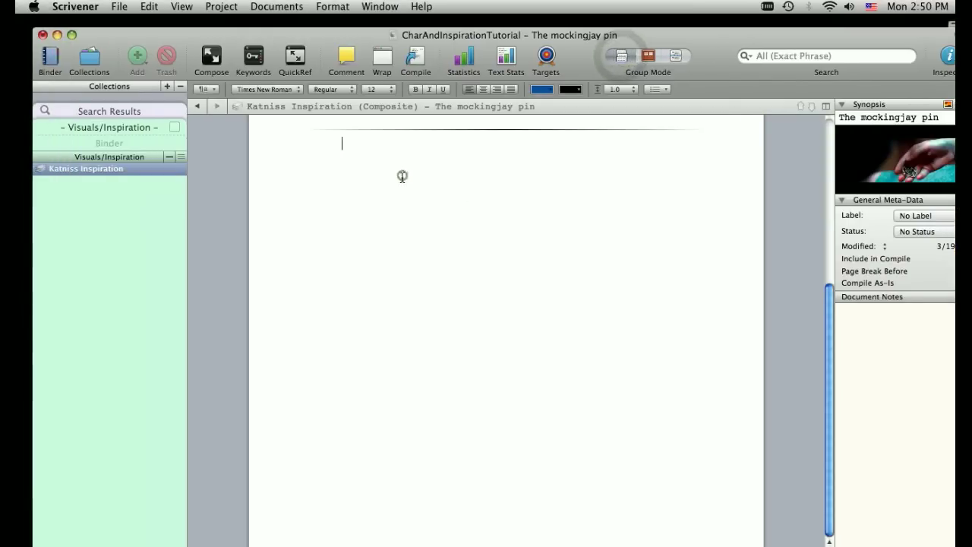
left_click(348, 176)
type("asdfjahrfl;jhag;l;l")
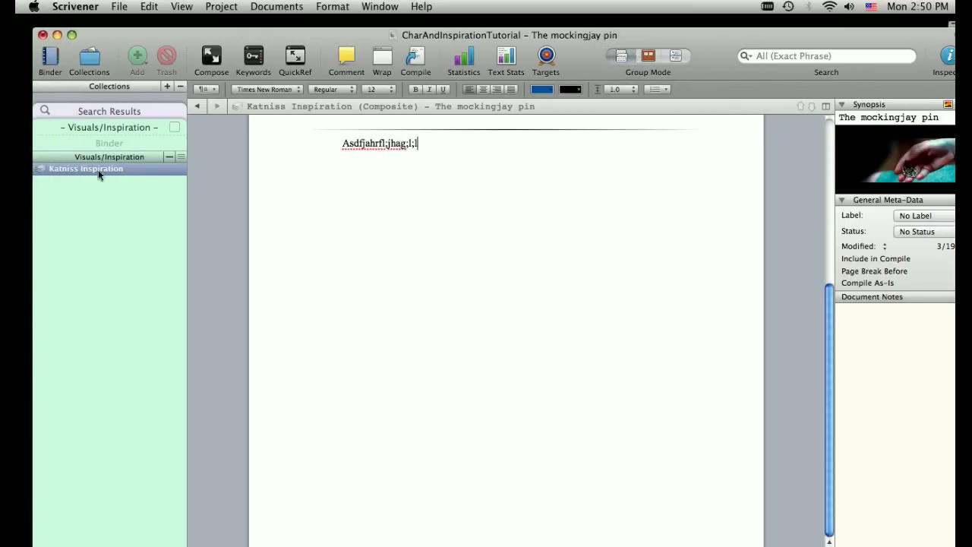
left_click_drag(419, 143, 311, 142)
key("BackSpace")
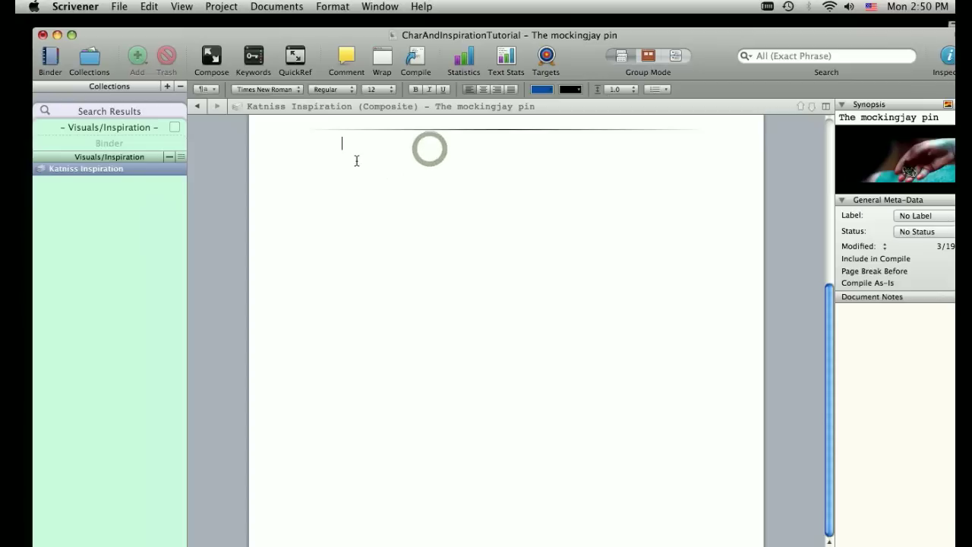
left_click(650, 61)
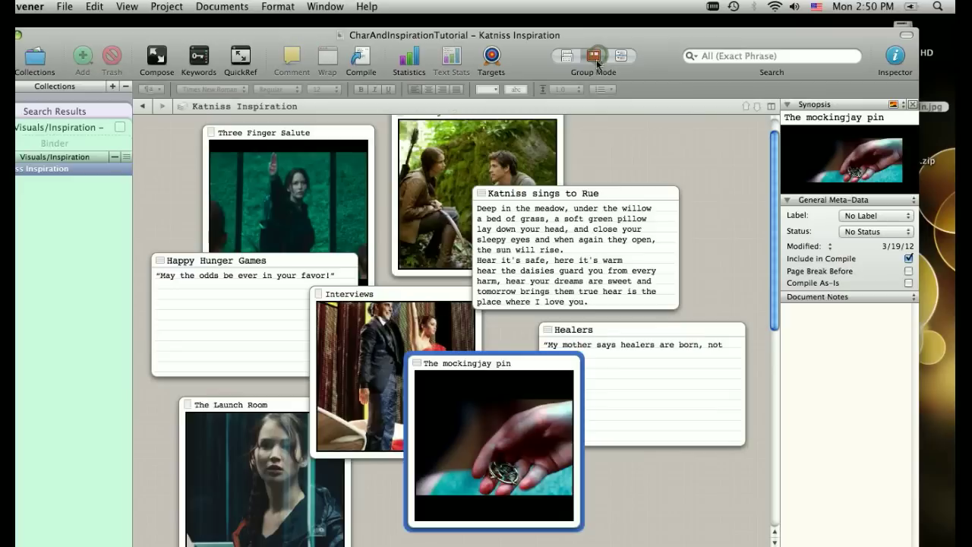
scroll(632, 190, "up", 3)
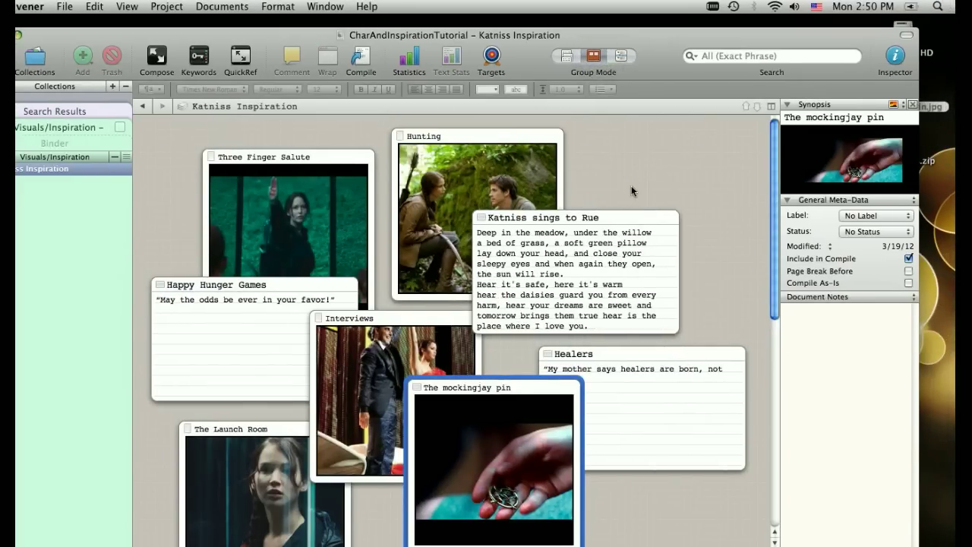
left_click(631, 191)
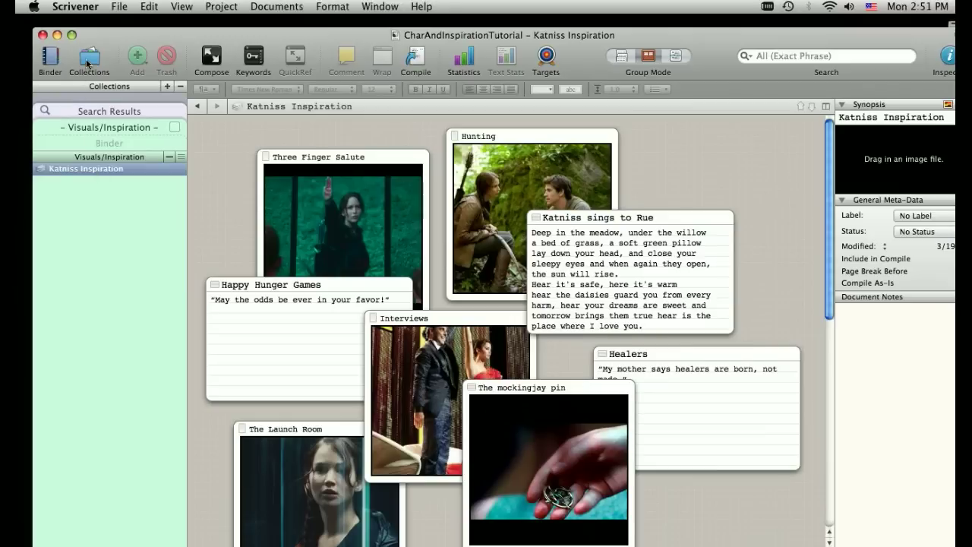
Return to the Binder and view The Reaping as continuous Scrivenings text via Characters
left_click(117, 143)
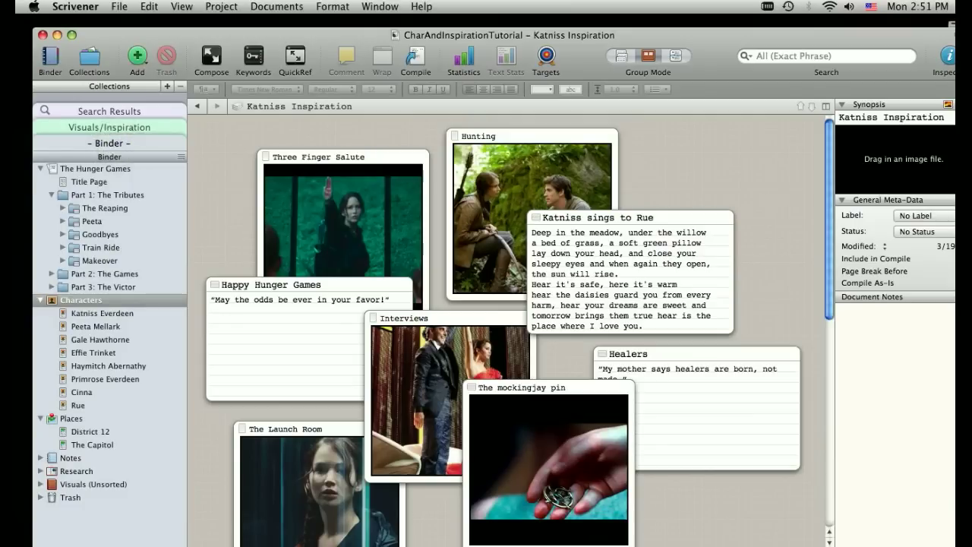
left_click(83, 302)
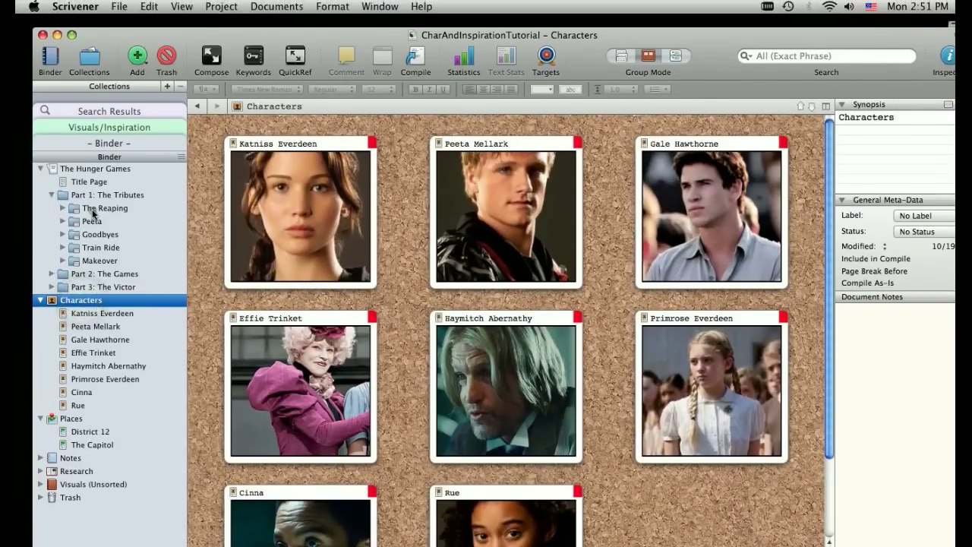
left_click(93, 191)
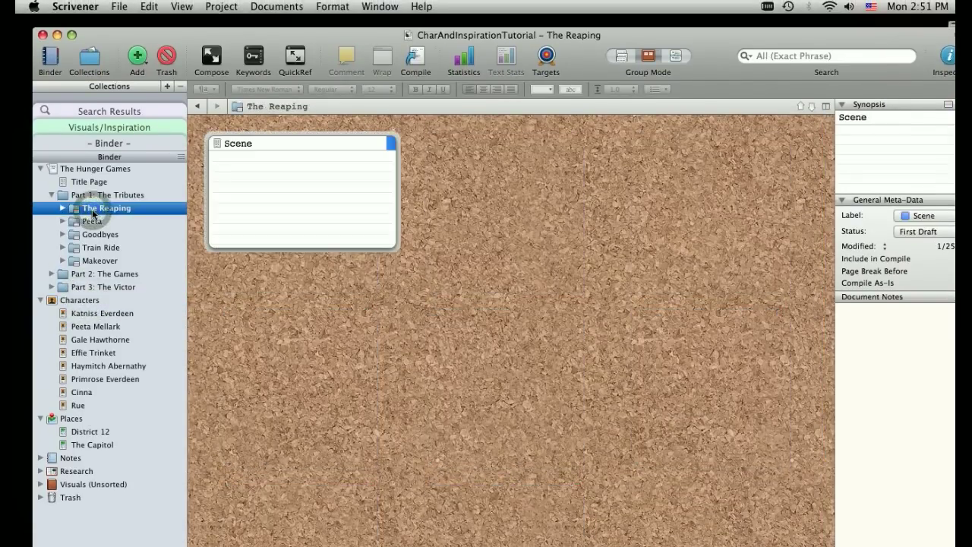
left_click(622, 56)
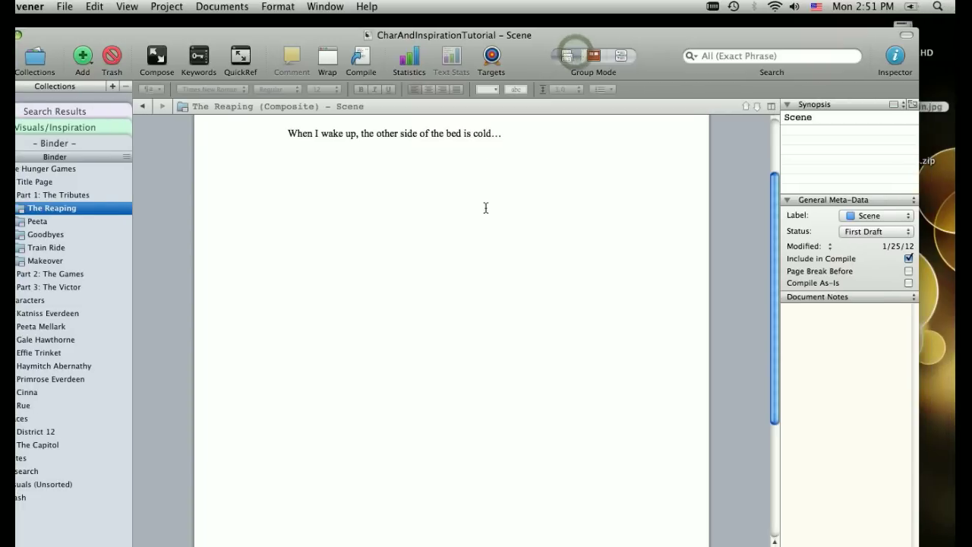